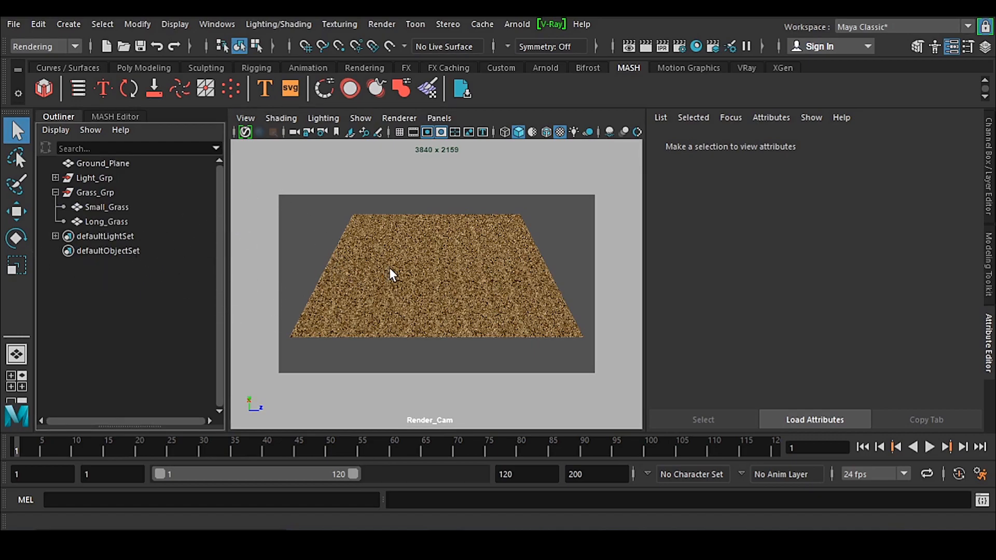
- Create a MASH network from the Small_Grass and Long_Grass meshes and switch its geometry type to an instancer
{"action": "left_click_drag", "start_coordinate": [106, 207], "coordinate": [130, 216]}
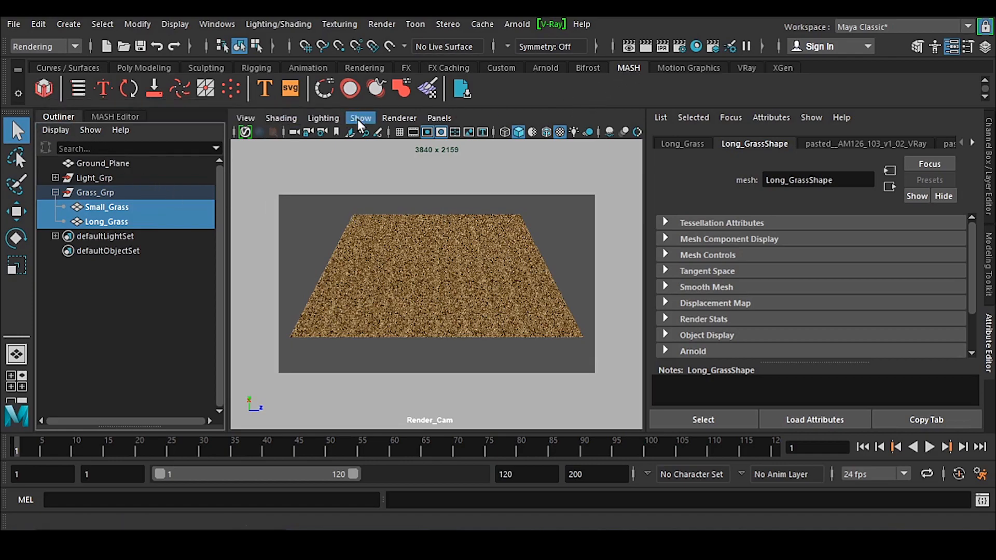
{"action": "left_click", "coordinate": [43, 88]}
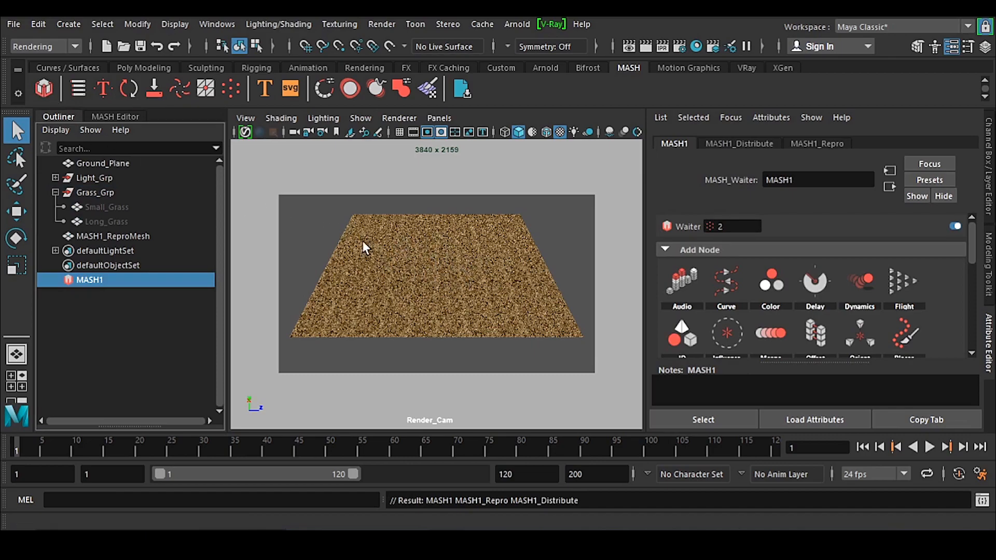
{"action": "left_click", "coordinate": [121, 117]}
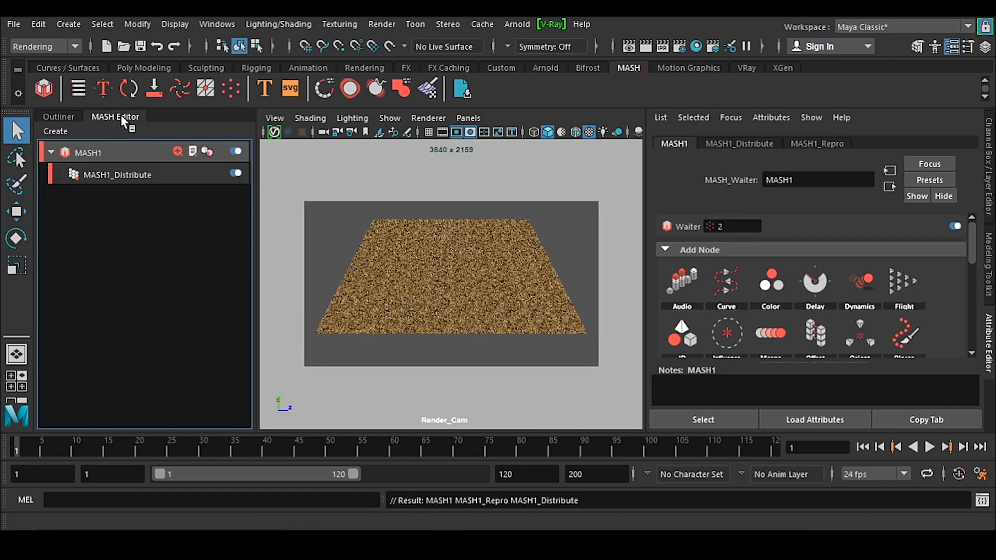
{"action": "left_click", "coordinate": [191, 149]}
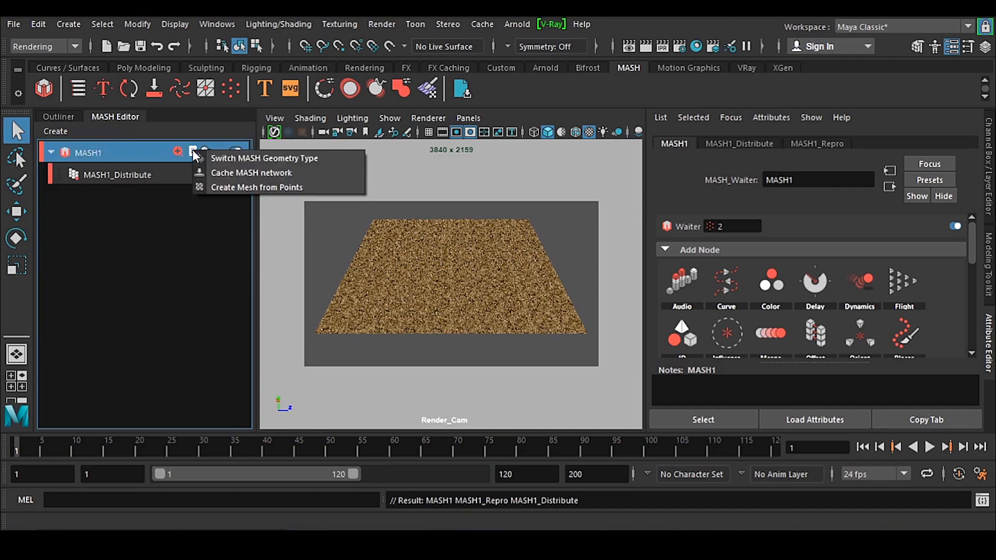
{"action": "left_click", "coordinate": [323, 157]}
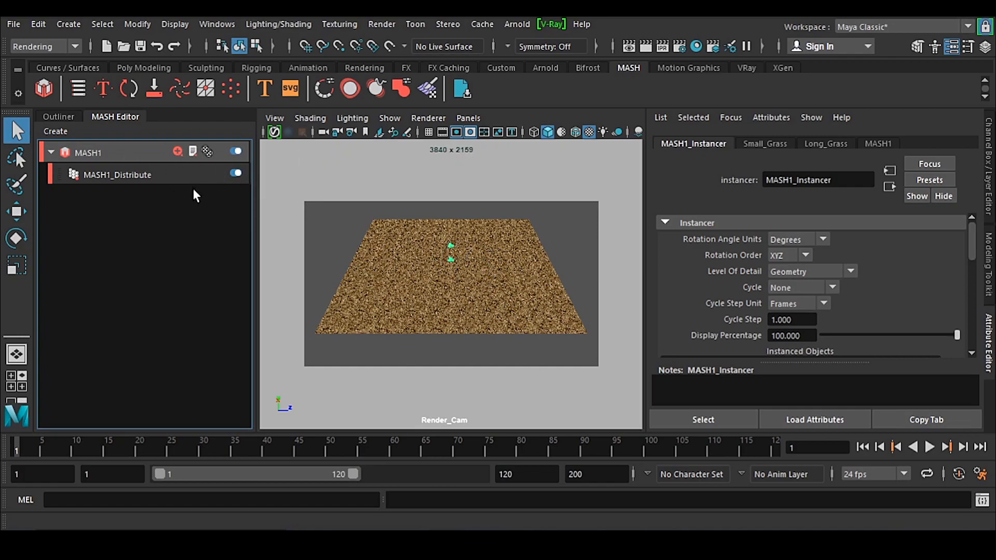
- Set the MASH instancer's display percentage to 1 and its level of detail to BoundingBoxes
{"action": "double_click", "coordinate": [810, 336]}
{"action": "type", "text": "1"}
{"action": "key", "text": "Return"}
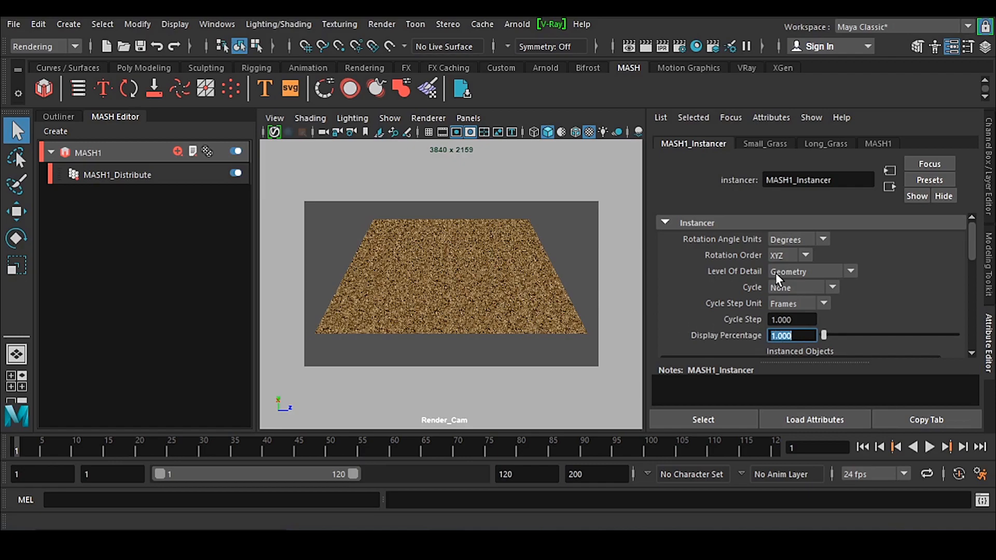
{"action": "left_click", "coordinate": [808, 272]}
{"action": "left_click", "coordinate": [827, 303]}
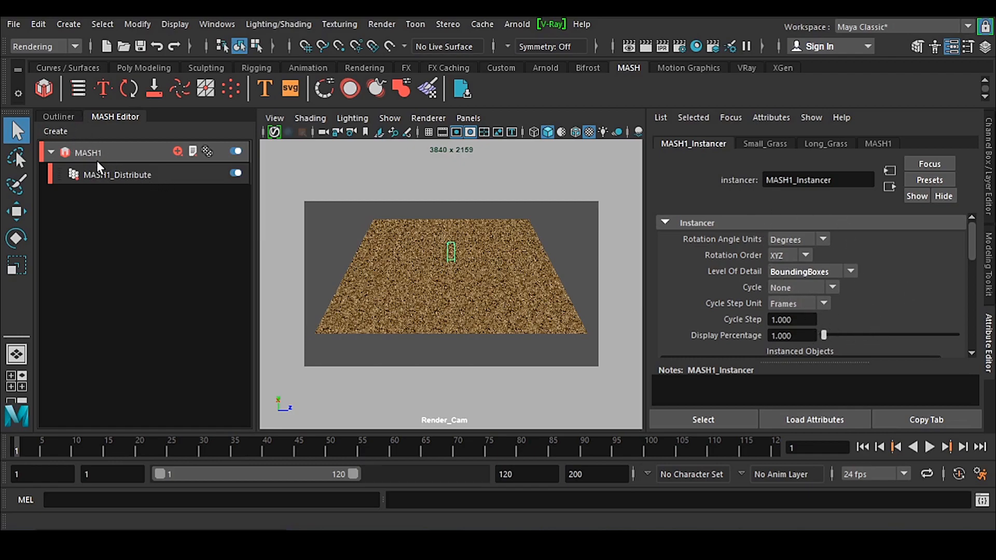
- Set the MASH1_Distribute node to 20000 points with the Mesh distribution type
{"action": "left_click", "coordinate": [135, 174]}
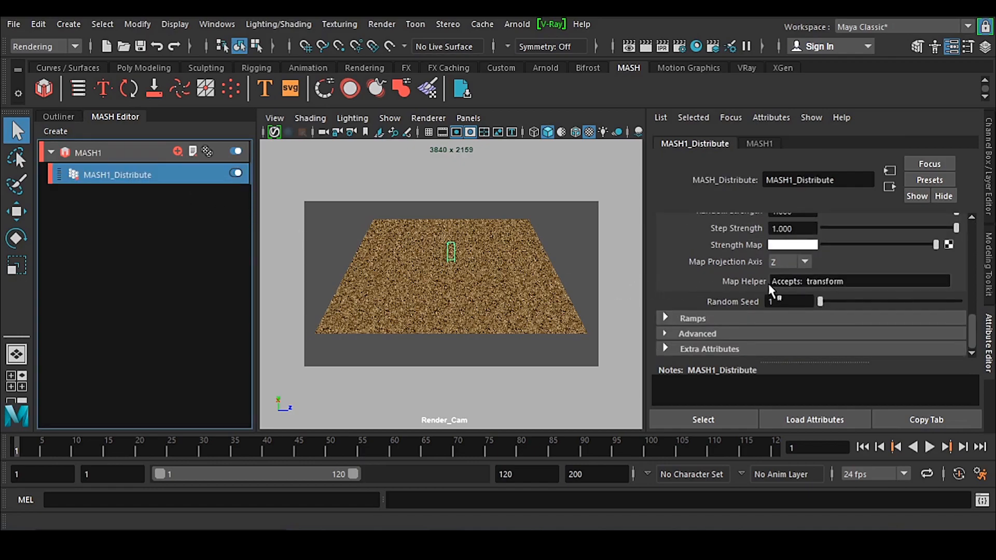
{"action": "scroll", "coordinate": [795, 292], "scroll_direction": "up", "scroll_amount": 5}
{"action": "scroll", "coordinate": [795, 291], "scroll_direction": "up", "scroll_amount": 1}
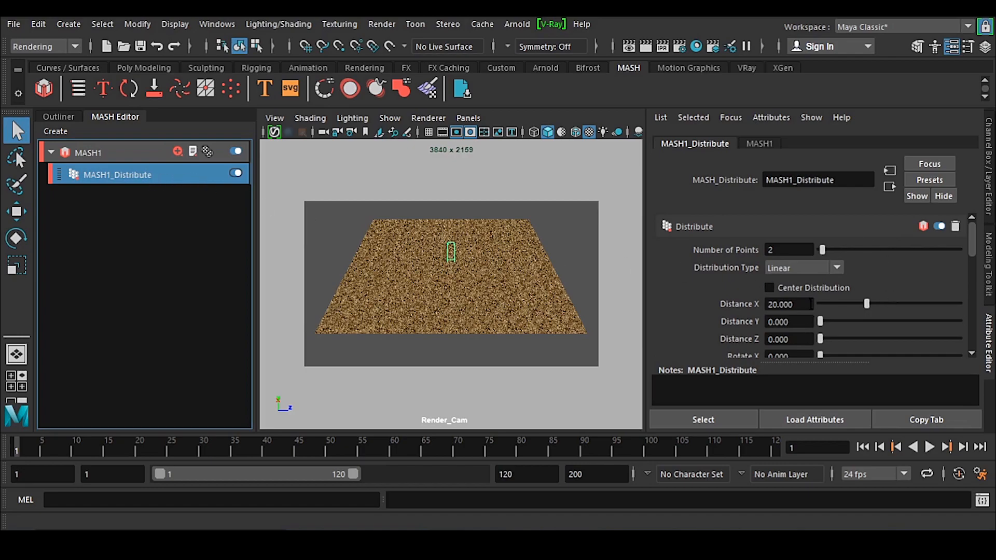
{"action": "left_click", "coordinate": [786, 251]}
{"action": "type", "text": "0000"}
{"action": "key", "text": "Return"}
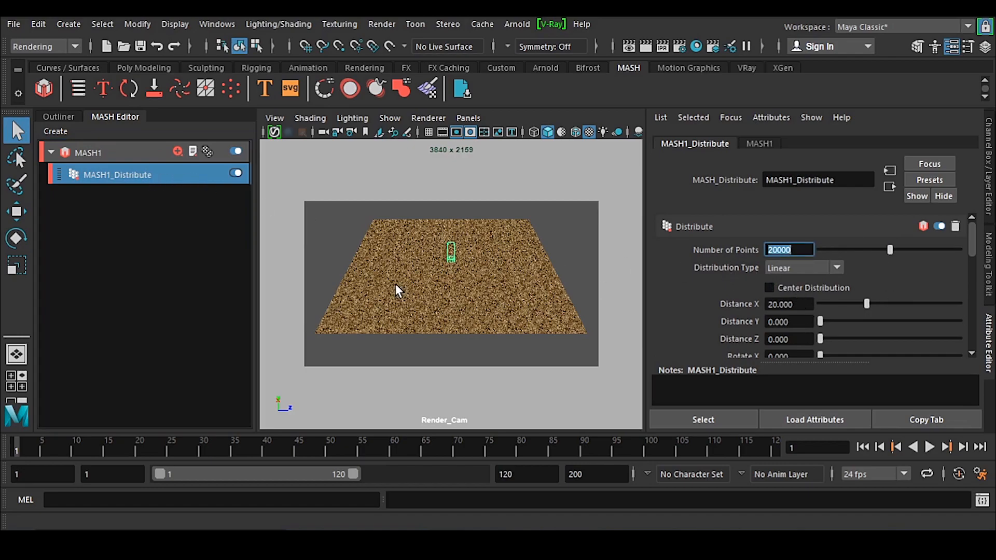
{"action": "left_click", "coordinate": [786, 267]}
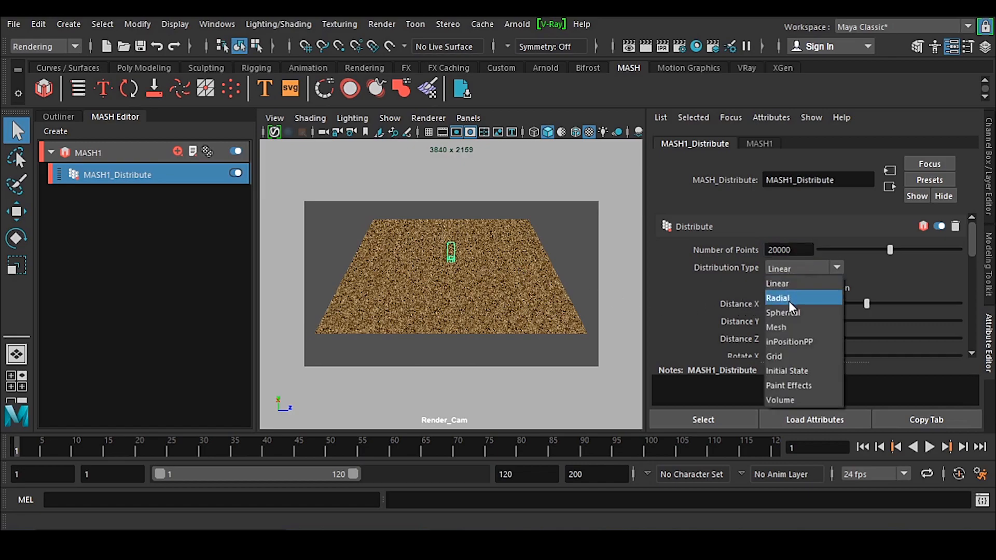
{"action": "left_click", "coordinate": [790, 325]}
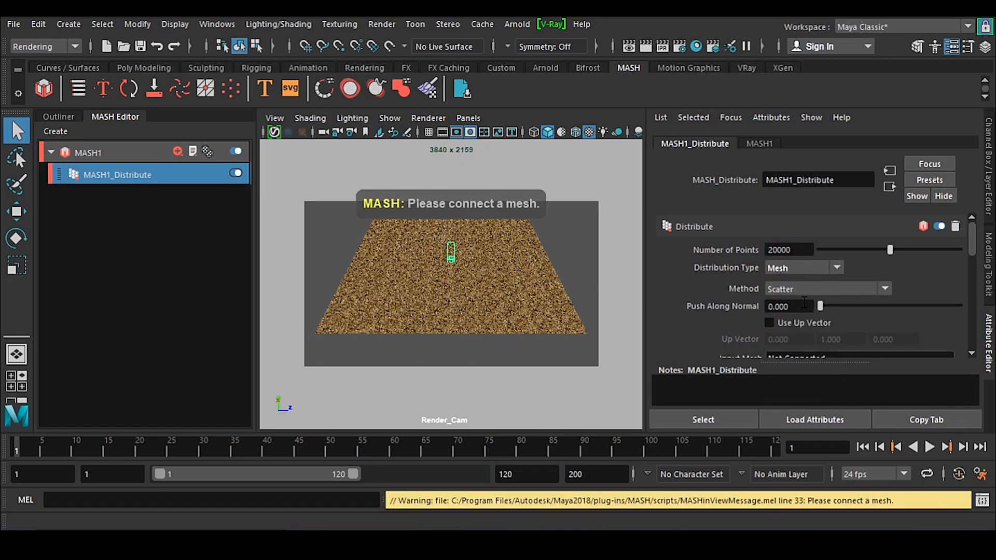
- Connect Ground_Plane as the input mesh of the MASH1_Distribute node
{"action": "scroll", "coordinate": [803, 302], "scroll_direction": "down", "scroll_amount": 2}
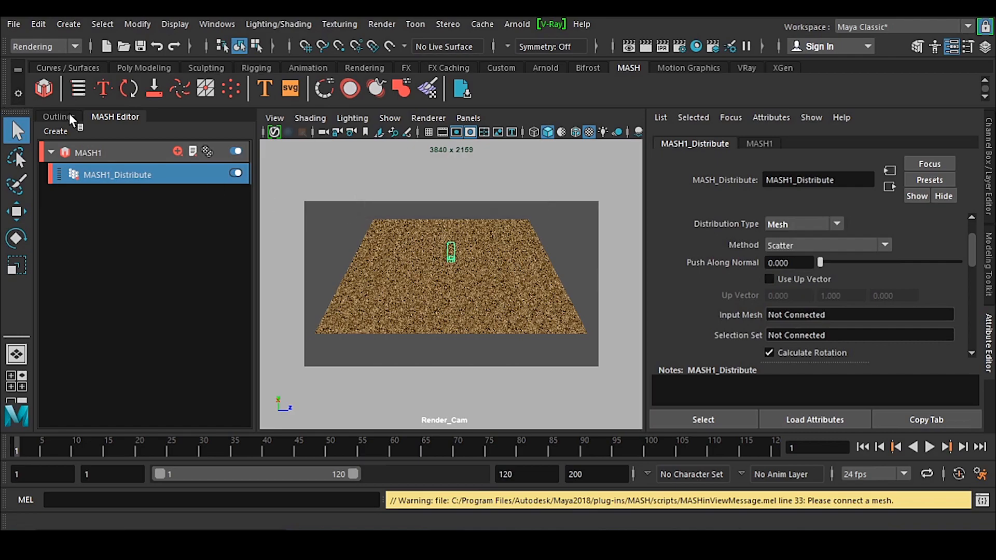
{"action": "left_click", "coordinate": [69, 115]}
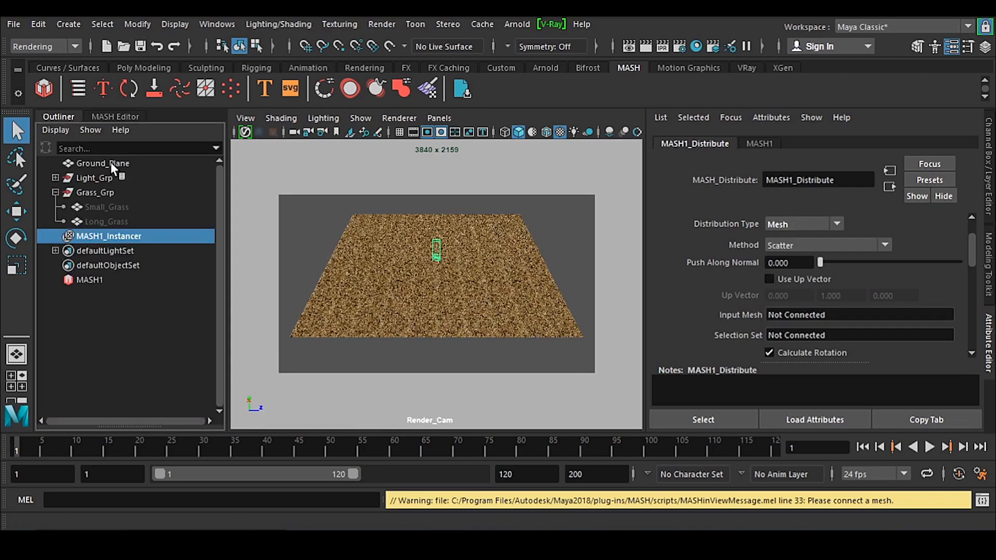
{"action": "middle_click_drag", "start_coordinate": [114, 164], "coordinate": [845, 317]}
- Disable Calculate Rotation on the Distribute node and turn off Position and Rotation strength, leaving only Scale enabled
{"action": "scroll", "coordinate": [705, 291], "scroll_direction": "down", "scroll_amount": 4}
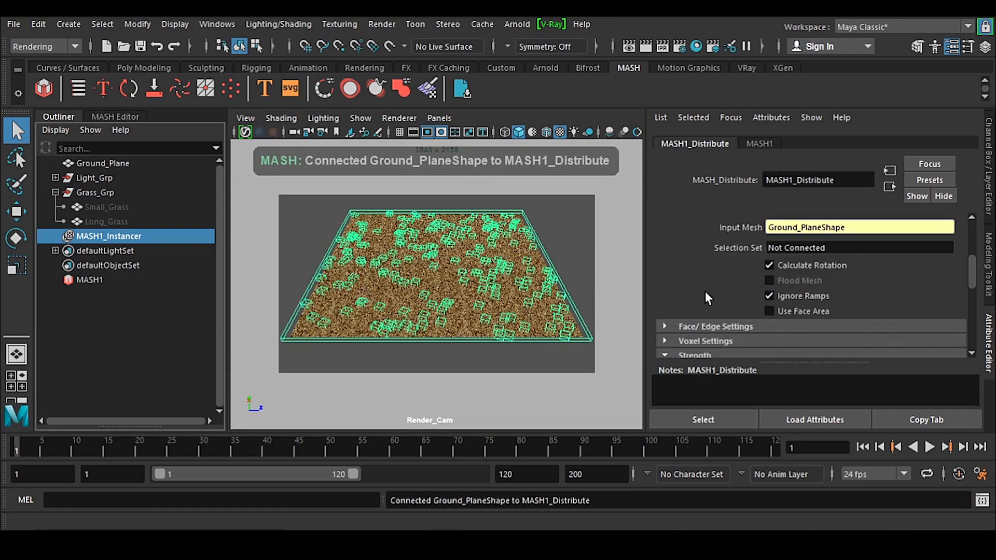
{"action": "scroll", "coordinate": [795, 264], "scroll_direction": "down", "scroll_amount": 4}
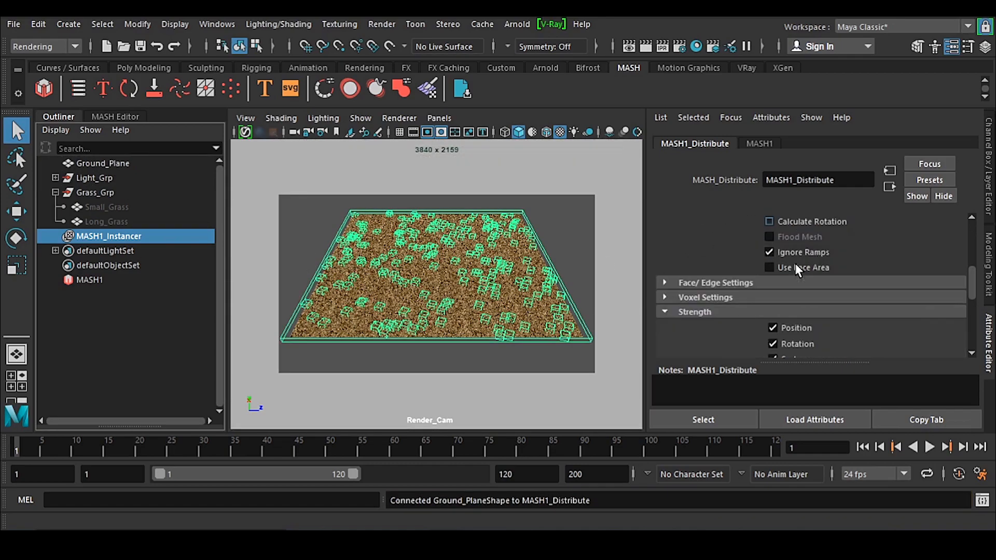
{"action": "left_click", "coordinate": [791, 300]}
{"action": "scroll", "coordinate": [722, 280], "scroll_direction": "down", "scroll_amount": 3}
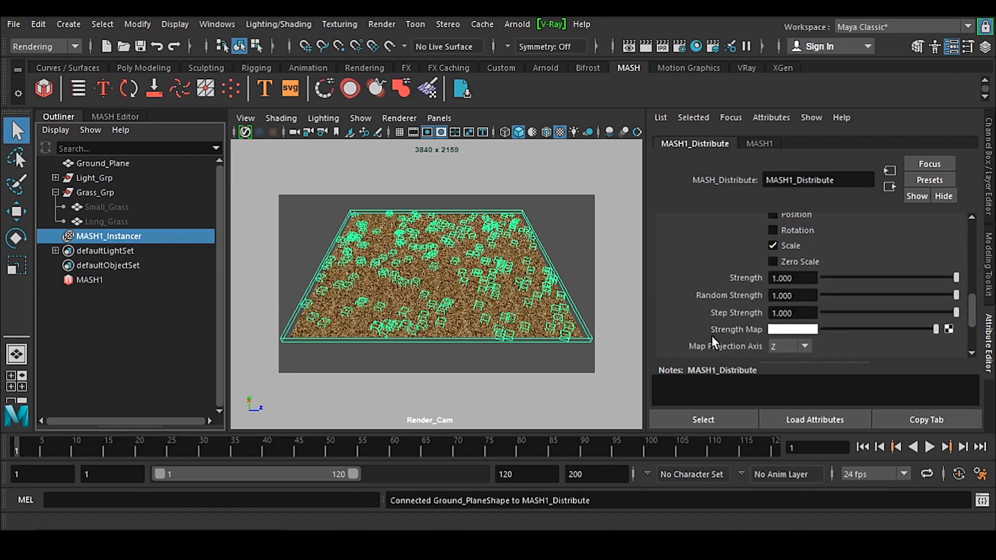
- Assign a Noise texture to the Distribute node's strength map and set the noise amplitude to 2
{"action": "left_click", "coordinate": [948, 329]}
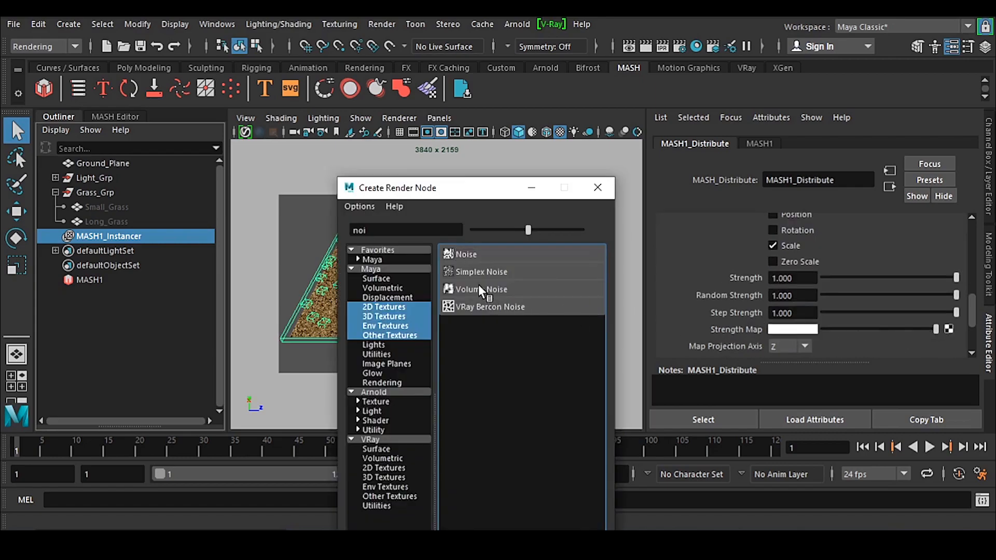
{"action": "left_click", "coordinate": [465, 253]}
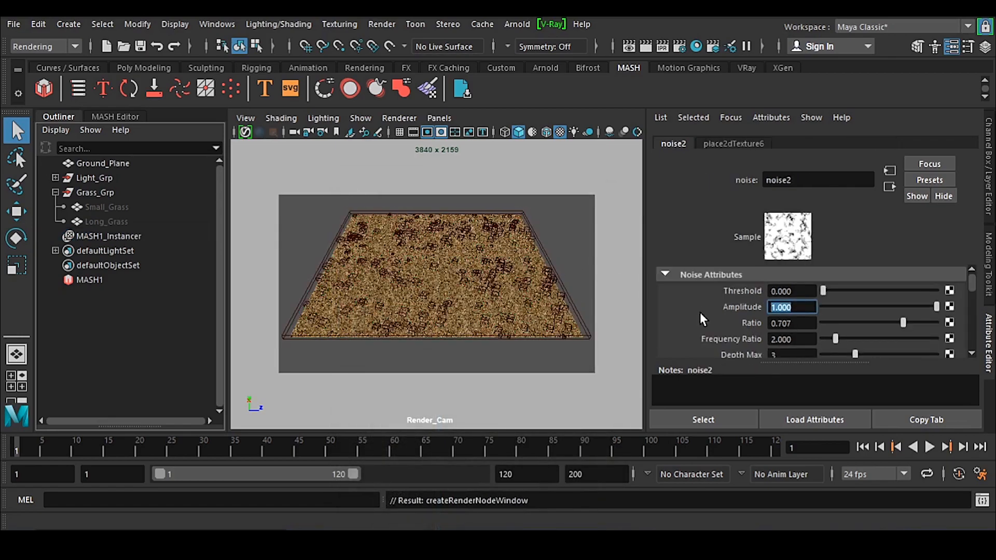
{"action": "type", "text": "2"}
{"action": "key", "text": "Return"}
- Change the noise texture's type to Perlin Noise
{"action": "scroll", "coordinate": [738, 323], "scroll_direction": "down", "scroll_amount": 2}
{"action": "scroll", "coordinate": [747, 324], "scroll_direction": "down", "scroll_amount": 3}
{"action": "left_click", "coordinate": [806, 322]}
{"action": "left_click", "coordinate": [810, 340]}
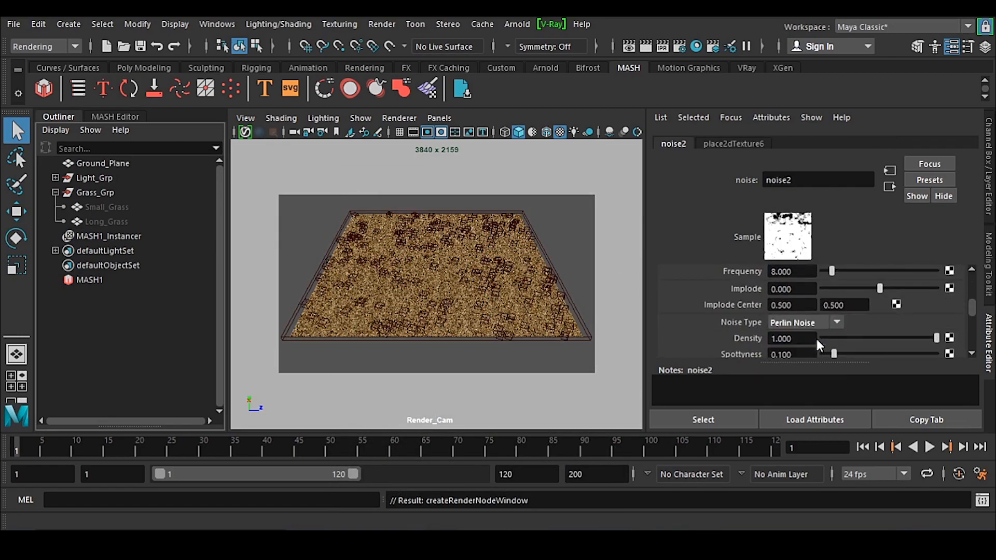
- Set the noise texture's Repeat UV to 5 in both directions in its 2D placement attributes
{"action": "left_click", "coordinate": [745, 143]}
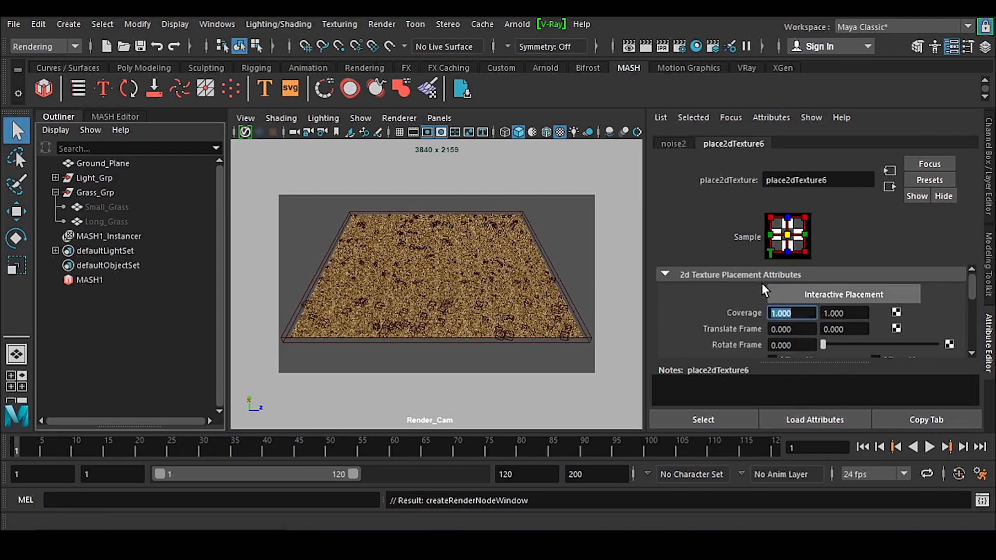
{"action": "scroll", "coordinate": [767, 283], "scroll_direction": "down", "scroll_amount": 2}
{"action": "left_click", "coordinate": [792, 315]}
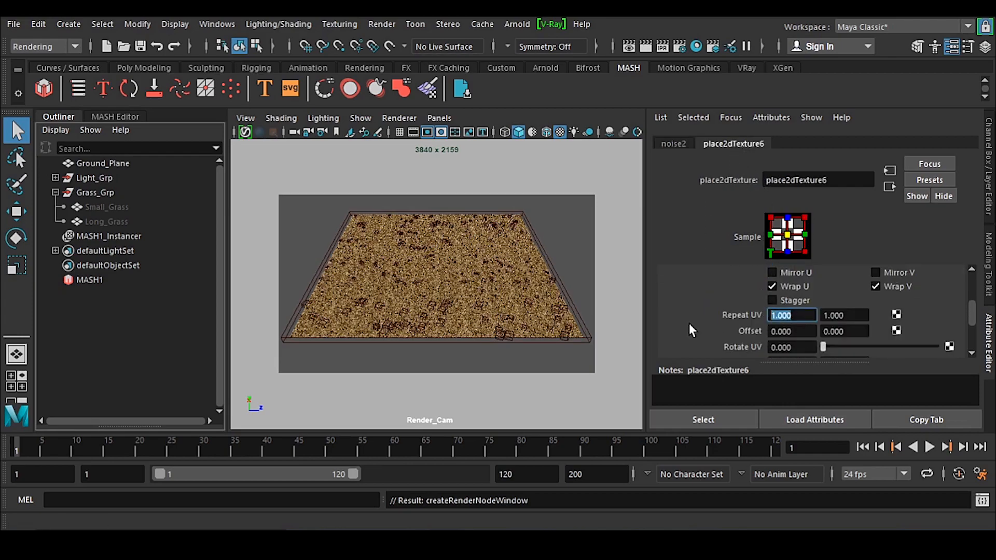
{"action": "type", "text": "5"}
{"action": "key", "text": "Tab"}
{"action": "type", "text": "5"}
{"action": "key", "text": "Return"}
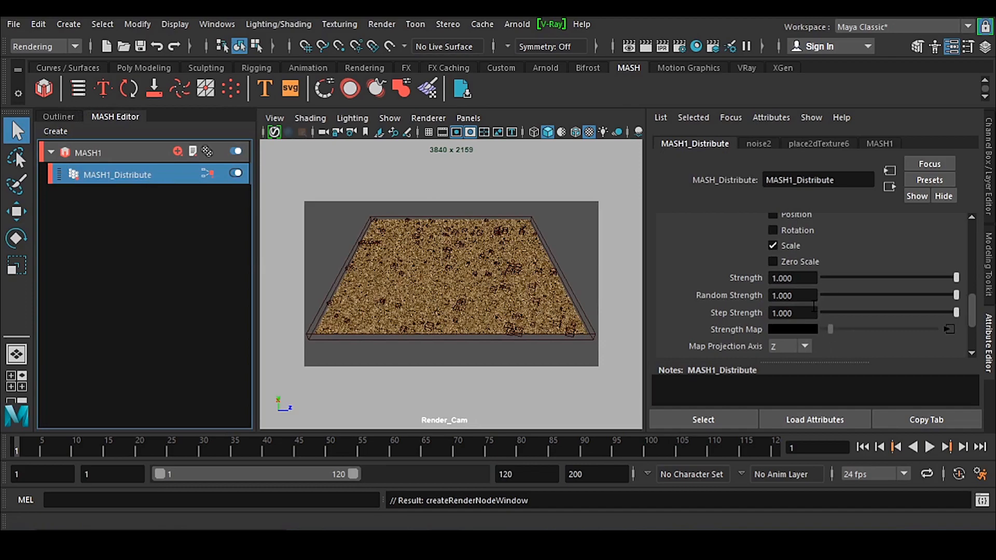
- Connect Ground_Plane as the Distribute node's map helper and set the map projection axis to UV
{"action": "scroll", "coordinate": [813, 307], "scroll_direction": "down", "scroll_amount": 2}
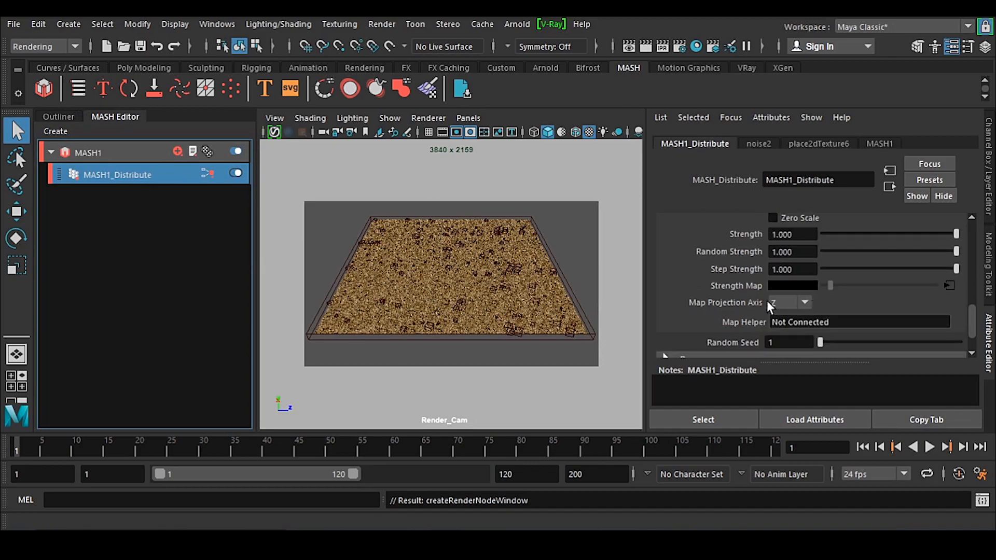
{"action": "left_click", "coordinate": [64, 118]}
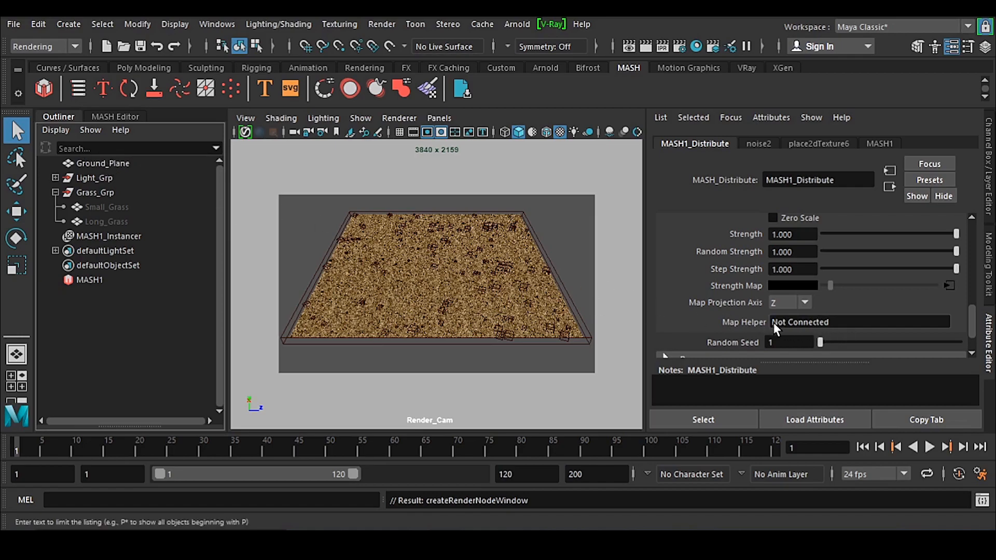
{"action": "left_click", "coordinate": [104, 164]}
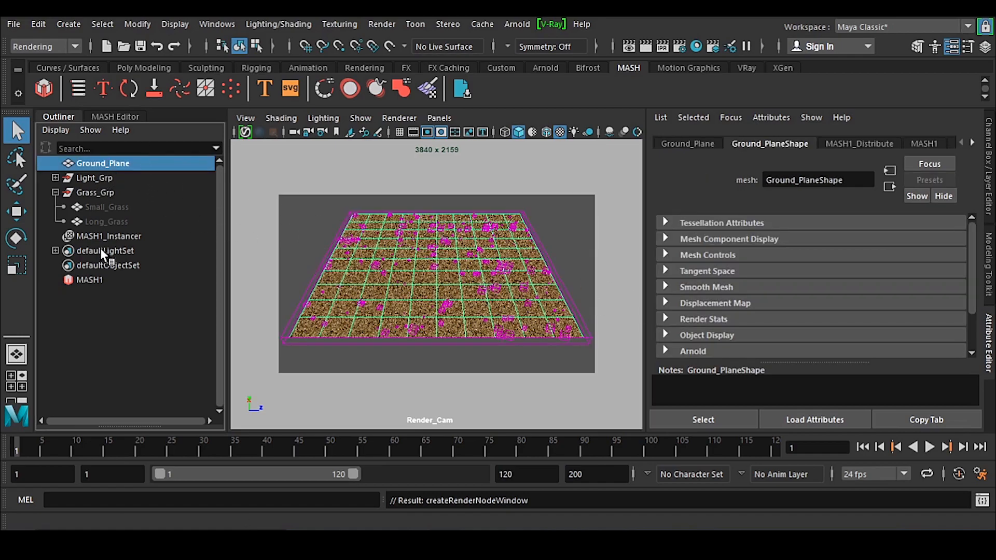
{"action": "left_click", "coordinate": [115, 116]}
{"action": "left_click", "coordinate": [116, 173]}
{"action": "left_click", "coordinate": [83, 116]}
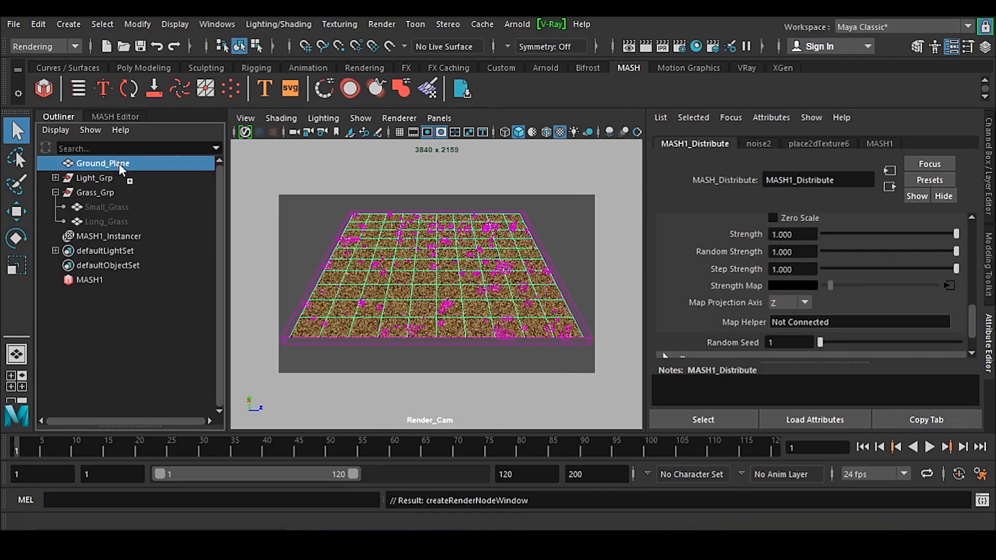
{"action": "middle_click_drag", "start_coordinate": [827, 338], "coordinate": [851, 324]}
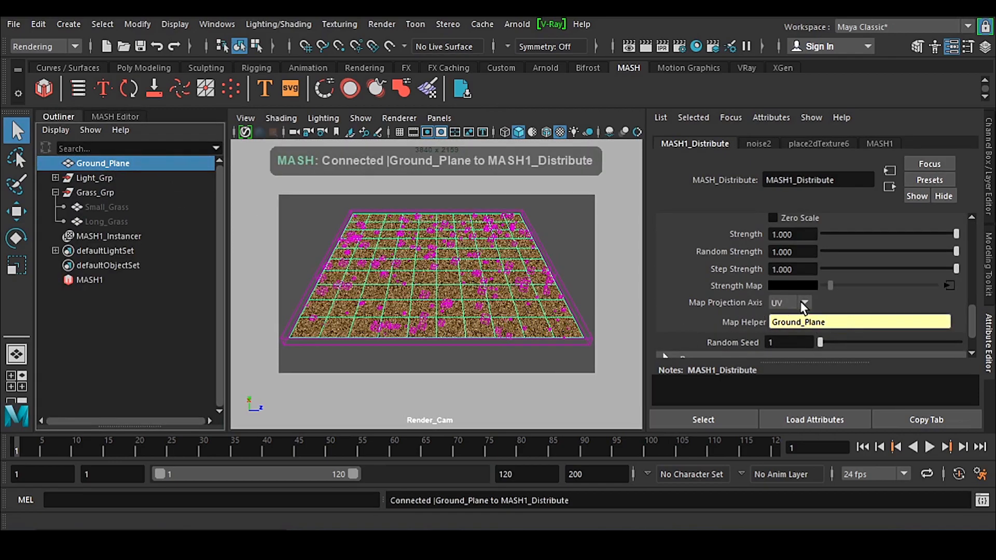
- Set the Distribute node's random seed to 2
{"action": "scroll", "coordinate": [806, 306], "scroll_direction": "down", "scroll_amount": 1}
{"action": "left_click", "coordinate": [778, 301]}
{"action": "type", "text": "2"}
{"action": "key", "text": "Return"}
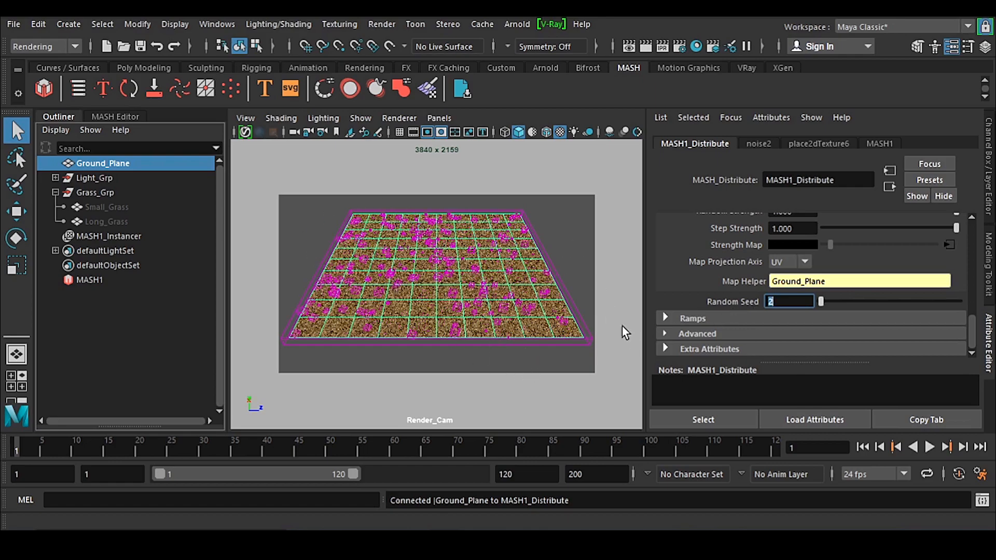
- Add an ID node to the MASH1 network and set its ID type to Random
{"action": "scroll", "coordinate": [792, 314], "scroll_direction": "up", "scroll_amount": 3}
{"action": "scroll", "coordinate": [791, 314], "scroll_direction": "up", "scroll_amount": 5}
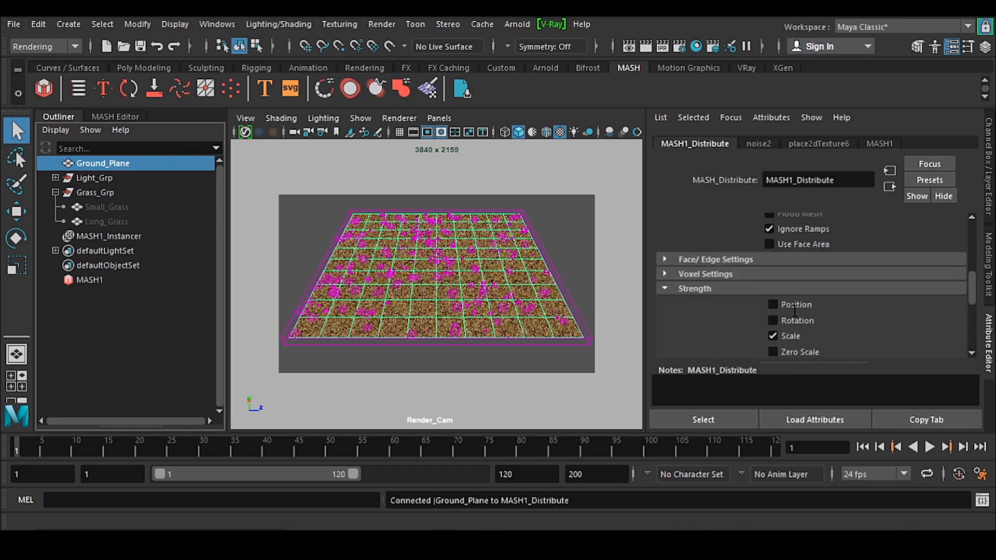
{"action": "left_click", "coordinate": [117, 116]}
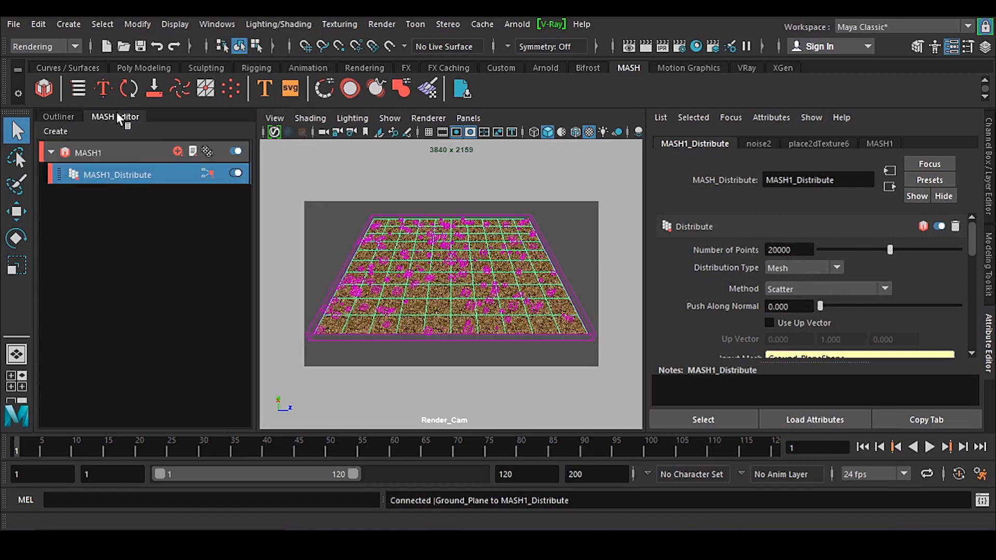
{"action": "left_click", "coordinate": [177, 151]}
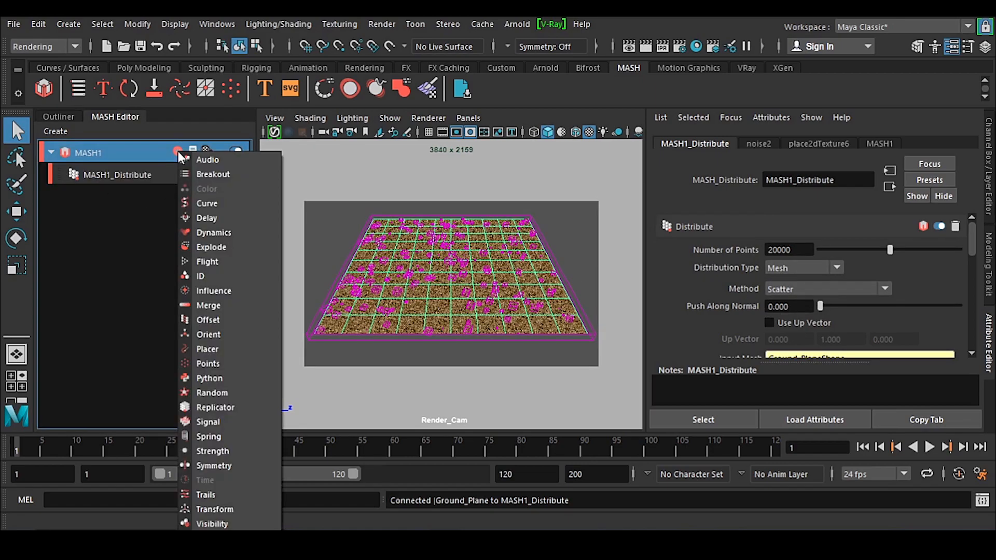
{"action": "left_click", "coordinate": [220, 275]}
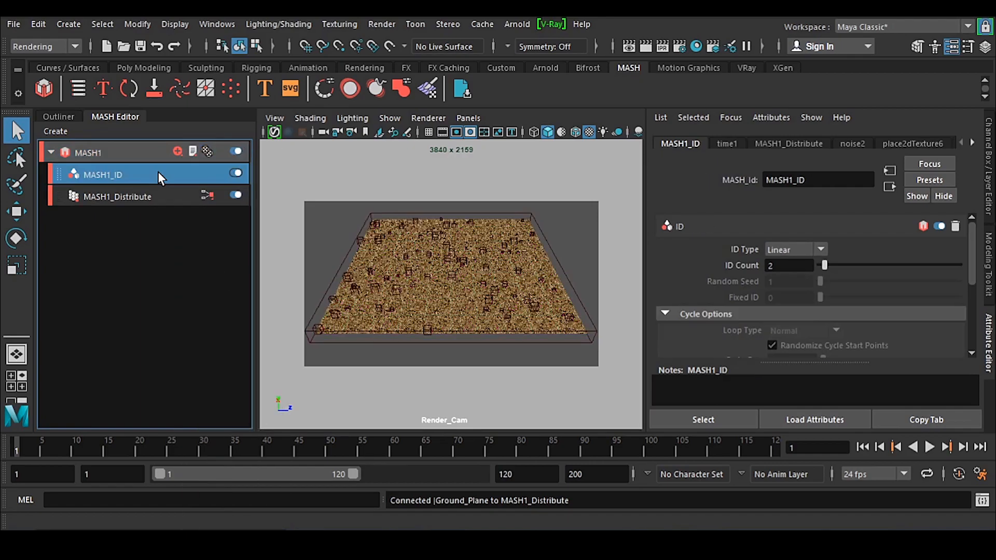
{"action": "left_click", "coordinate": [794, 249]}
{"action": "left_click", "coordinate": [799, 275]}
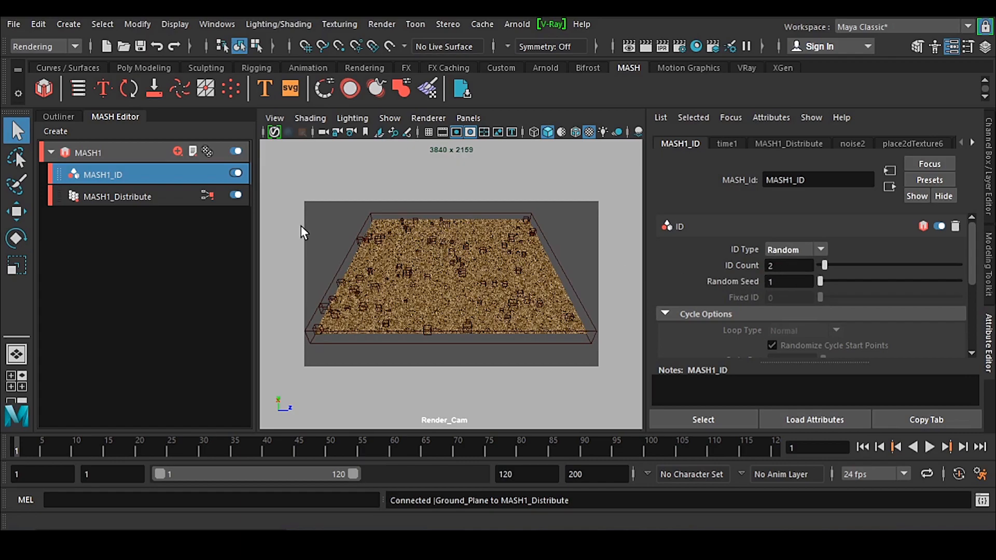
- Inspect the instanced objects and their indices on MASH1_Instancer
{"action": "left_click", "coordinate": [58, 115]}
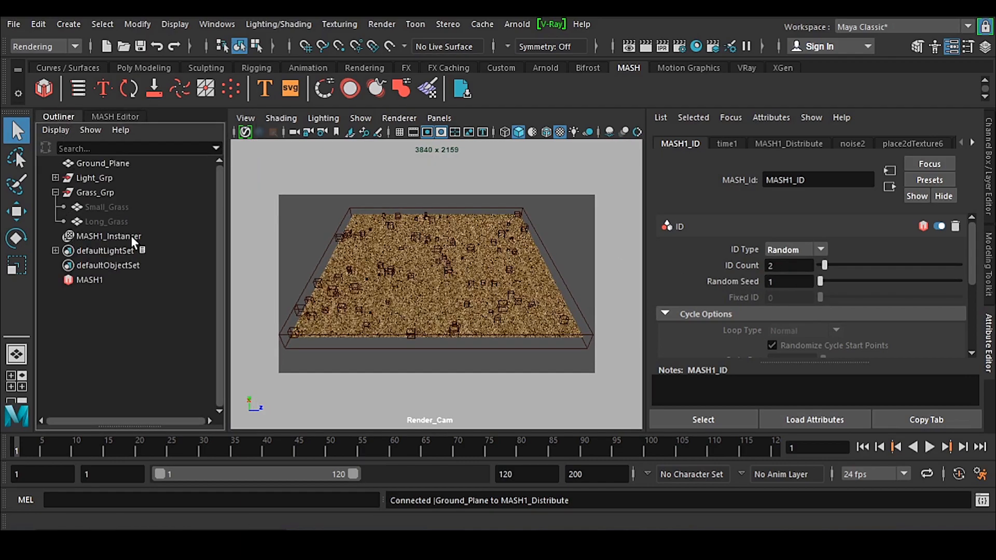
{"action": "left_click", "coordinate": [126, 234]}
{"action": "scroll", "coordinate": [774, 302], "scroll_direction": "down", "scroll_amount": 3}
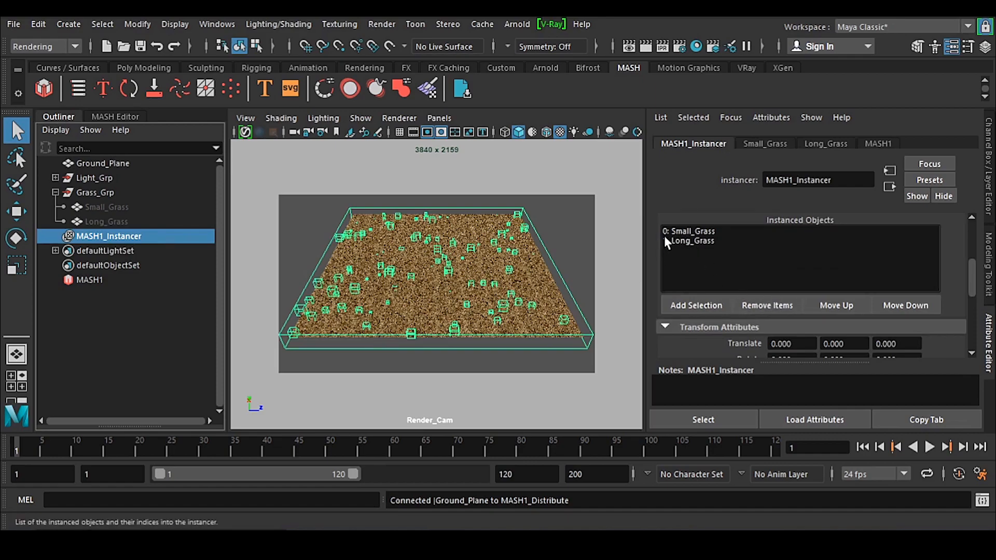
- Try an ID count of 10 on the MASH1_ID node and restore it to 2
{"action": "left_click", "coordinate": [129, 116]}
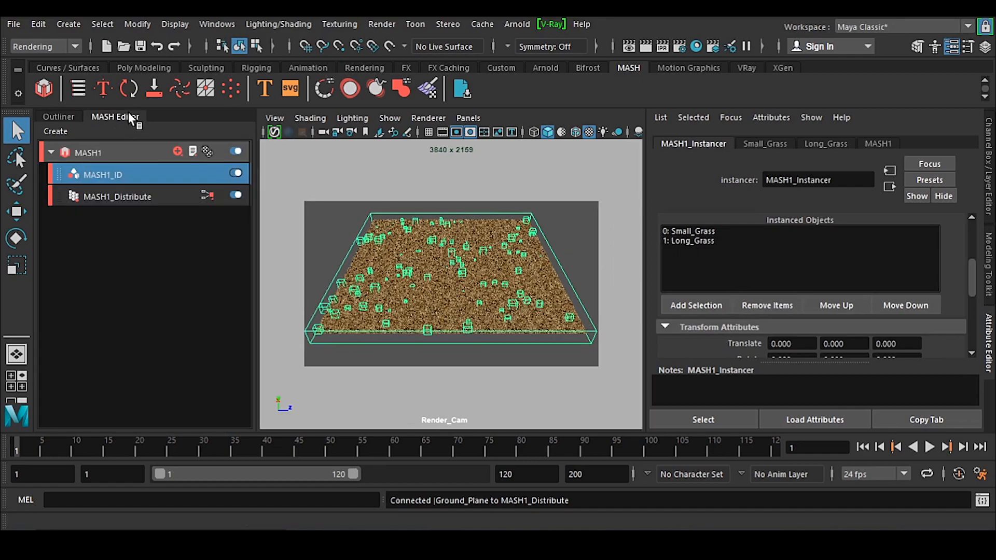
{"action": "left_click", "coordinate": [132, 171]}
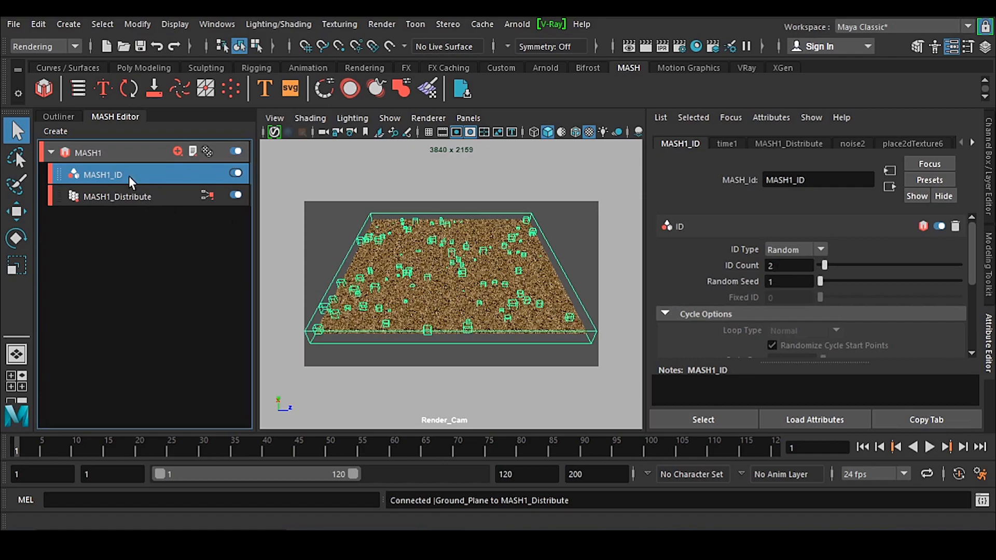
{"action": "double_click", "coordinate": [792, 267]}
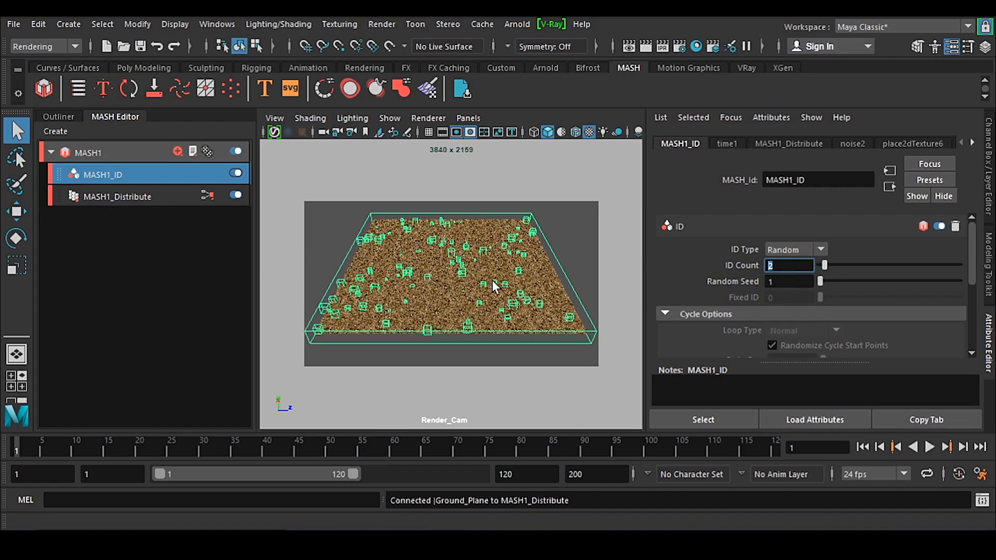
{"action": "type", "text": "10"}
{"action": "key", "text": "Return"}
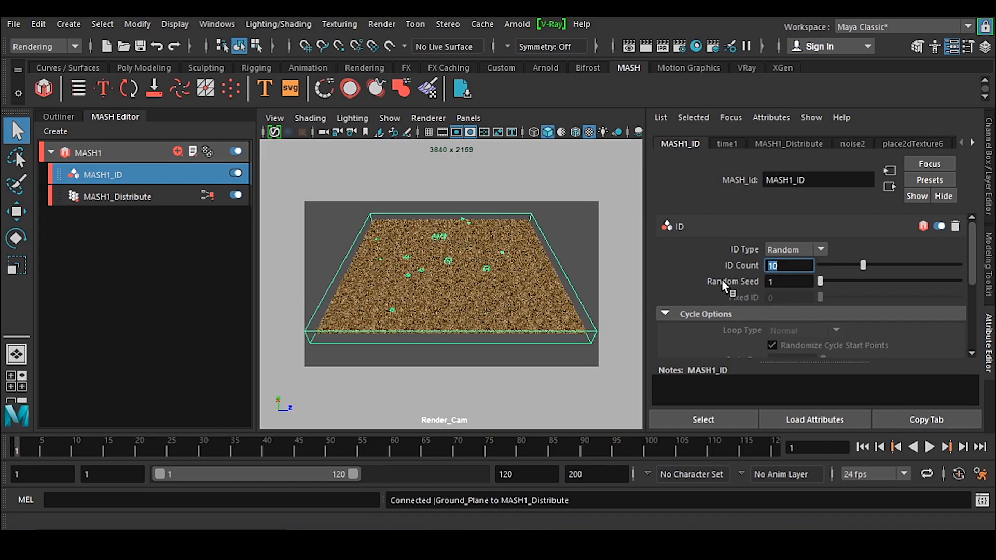
{"action": "type", "text": "2"}
{"action": "left_click", "coordinate": [792, 250]}
{"action": "left_click", "coordinate": [792, 279]}
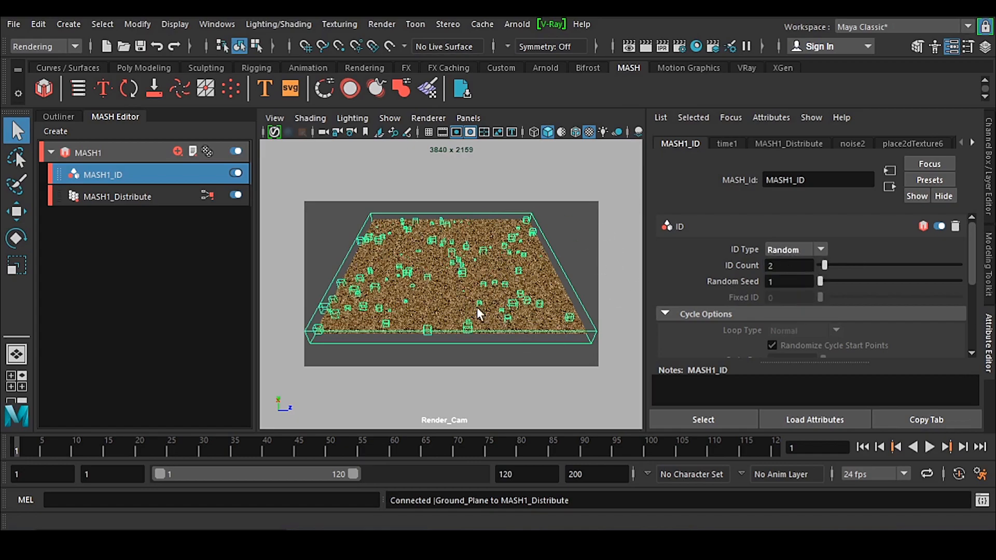
- Add a Random node to the MASH1 network and set its Position Y to 0
{"action": "left_click", "coordinate": [177, 151]}
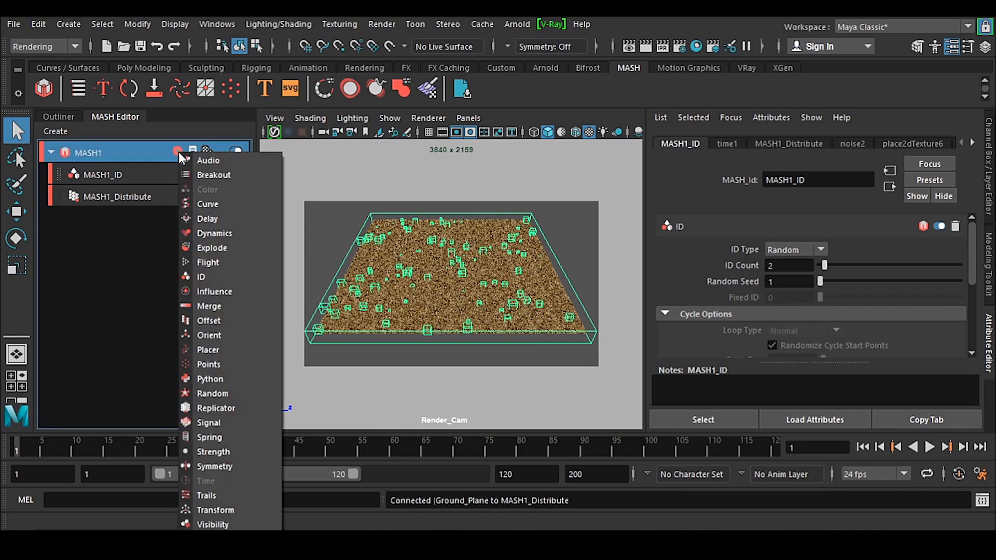
{"action": "left_click", "coordinate": [242, 394]}
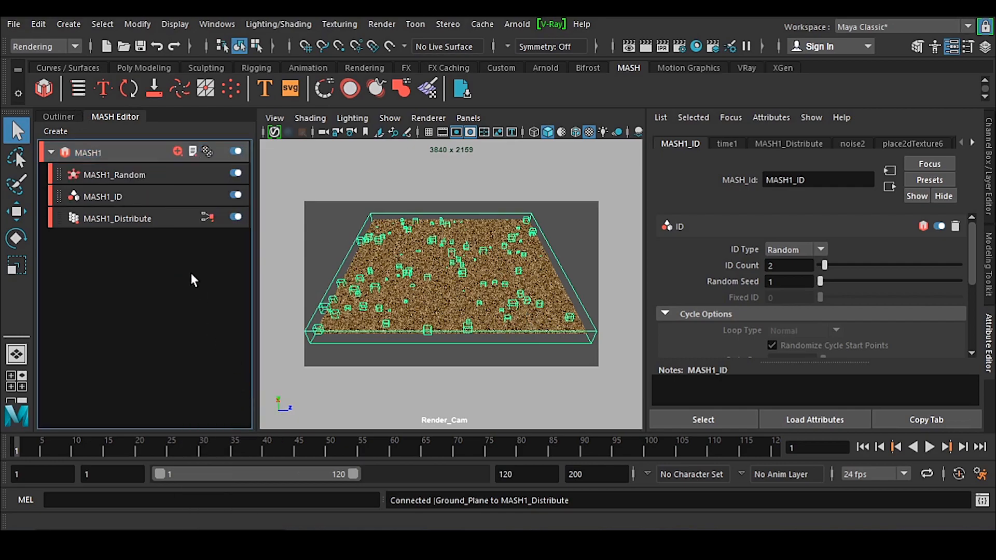
{"action": "left_click", "coordinate": [794, 250]}
{"action": "key", "text": "Tab"}
{"action": "type", "text": "0"}
{"action": "key", "text": "Return"}
- Set the Random node's rotation to 60 in X, 360 in Y and 60 in Z
{"action": "key", "text": "Tab"}
{"action": "key", "text": "Tab"}
{"action": "type", "text": "60"}
{"action": "key", "text": "Return"}
{"action": "key", "text": "Tab"}
{"action": "type", "text": "360"}
{"action": "key", "text": "Return"}
{"action": "key", "text": "Tab"}
{"action": "type", "text": "60"}
{"action": "key", "text": "Return"}
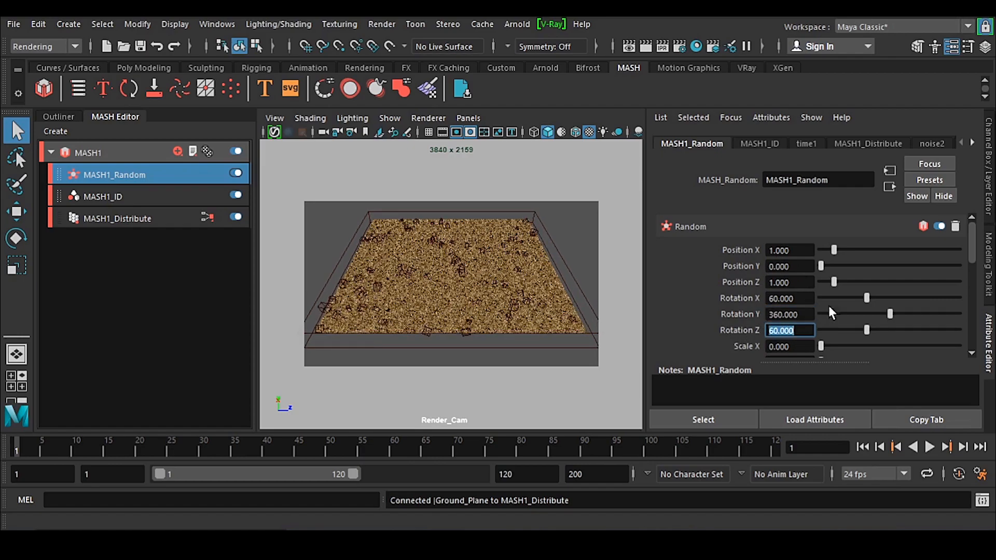
- Review the attributes of the MASH1_Distribute node and MASH1_Instancer
{"action": "left_click", "coordinate": [580, 223]}
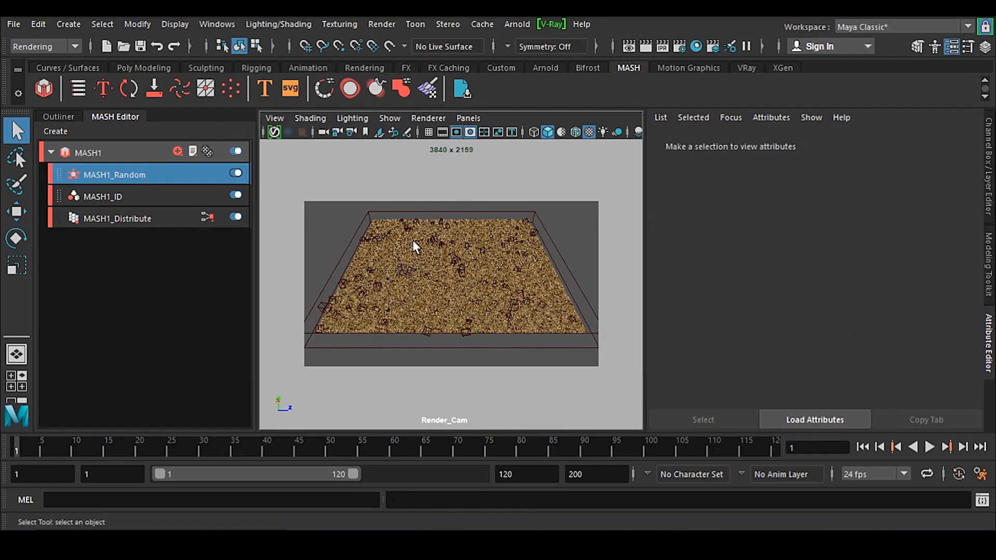
{"action": "left_click", "coordinate": [146, 220]}
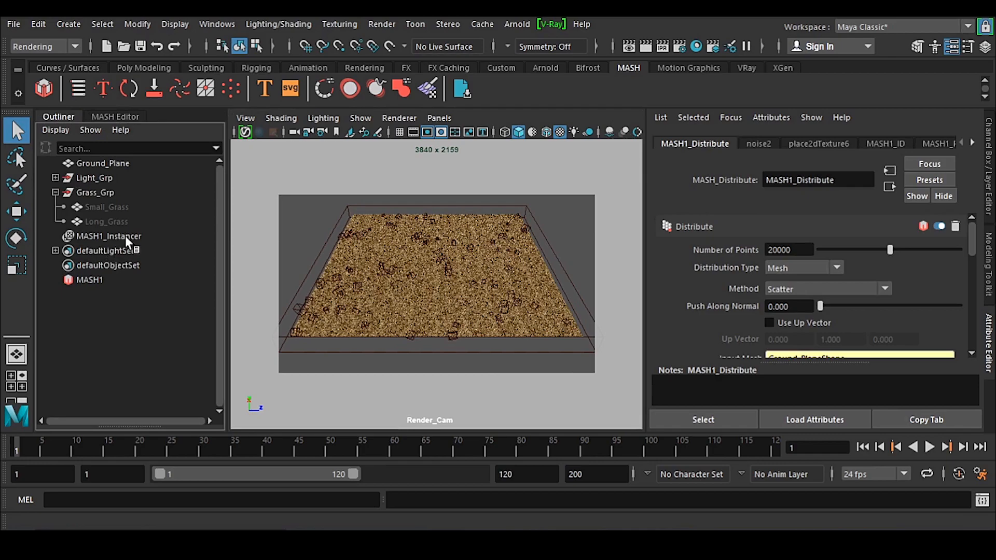
{"action": "left_click", "coordinate": [126, 236]}
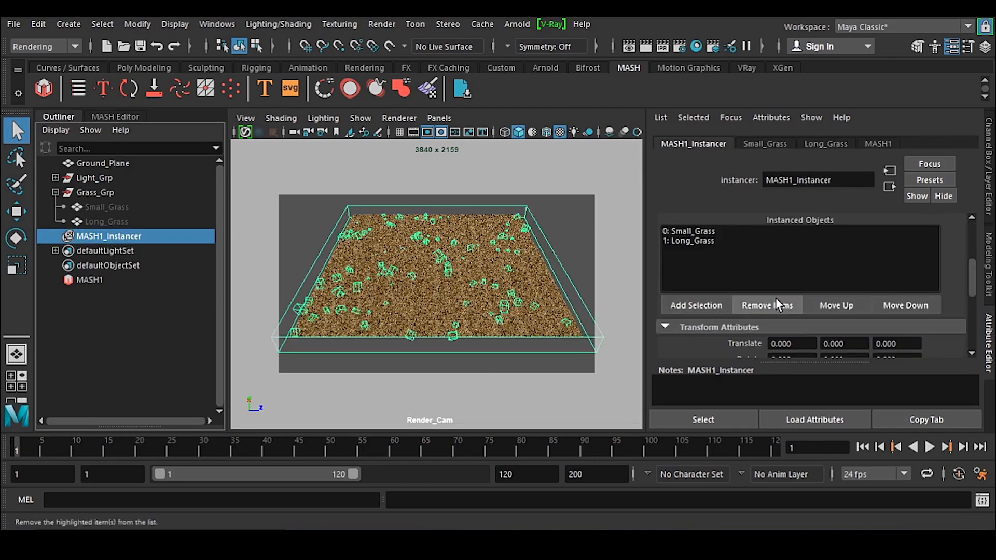
{"action": "scroll", "coordinate": [776, 297], "scroll_direction": "up", "scroll_amount": 3}
{"action": "left_click", "coordinate": [585, 310]}
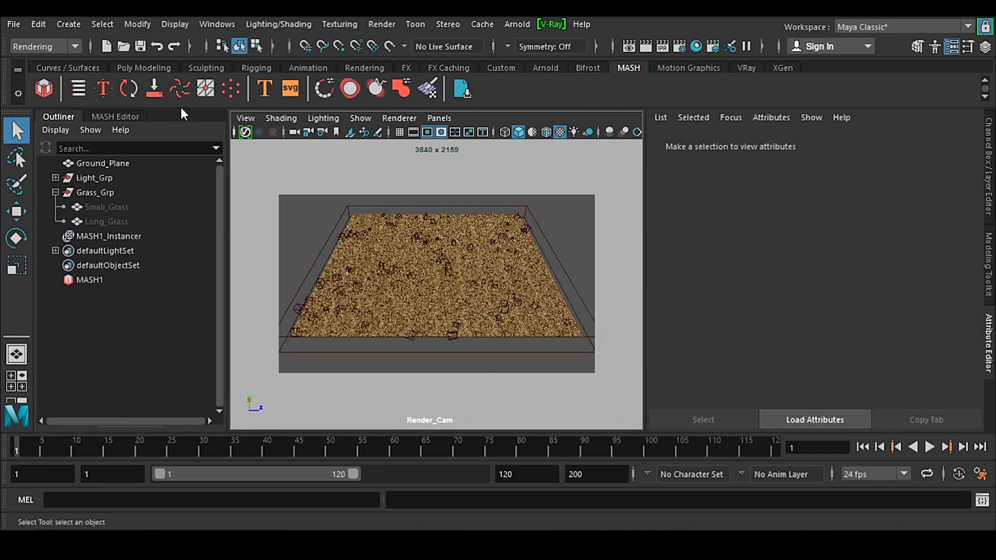
- Save the scene and start an interactive render in the V-Ray frame buffer
{"action": "left_click", "coordinate": [140, 47]}
{"action": "left_click", "coordinate": [553, 23]}
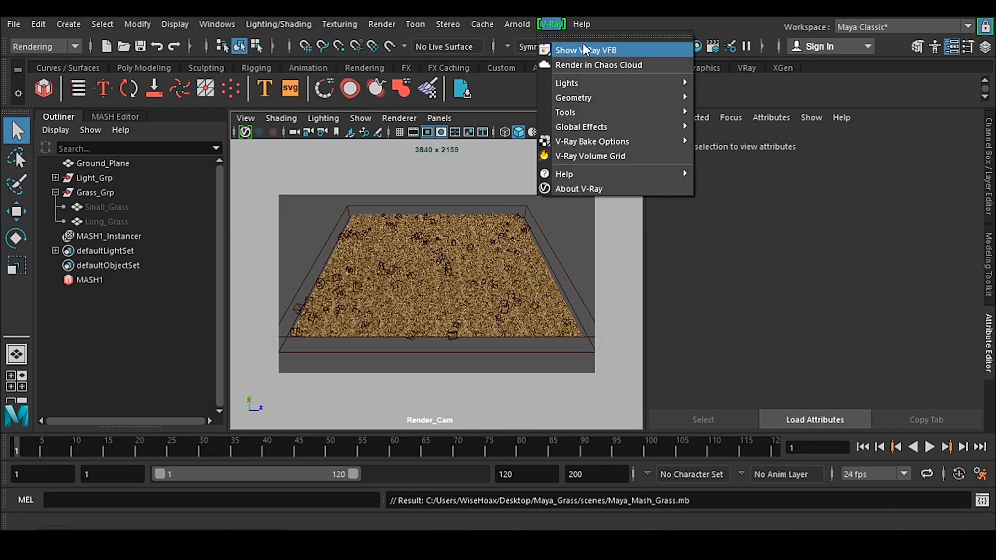
{"action": "left_click", "coordinate": [583, 43]}
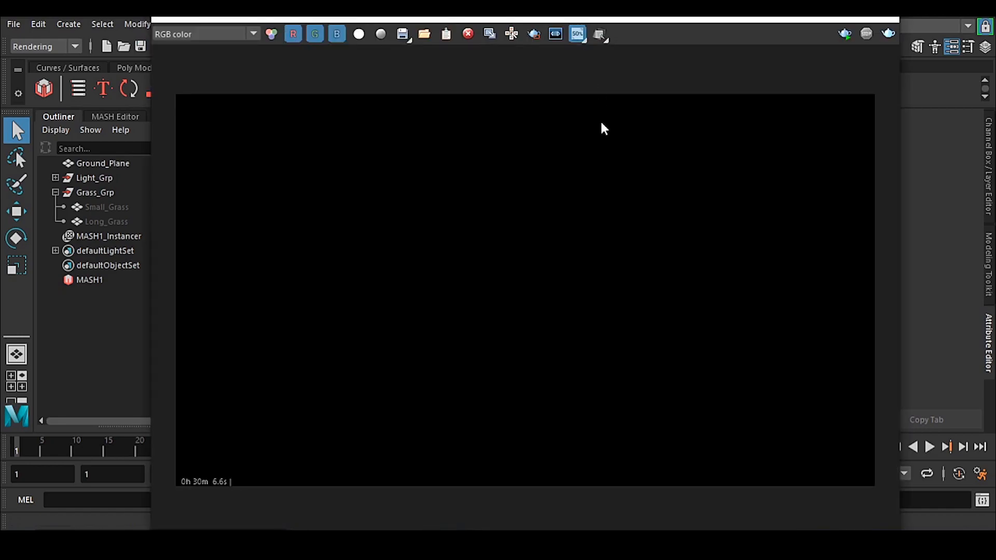
{"action": "right_click", "coordinate": [849, 34]}
{"action": "left_click", "coordinate": [880, 43]}
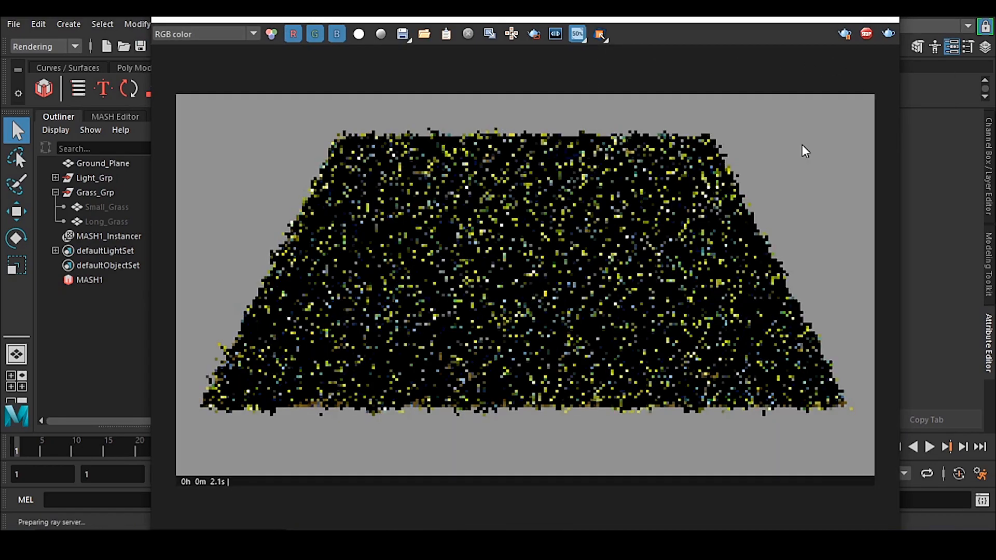